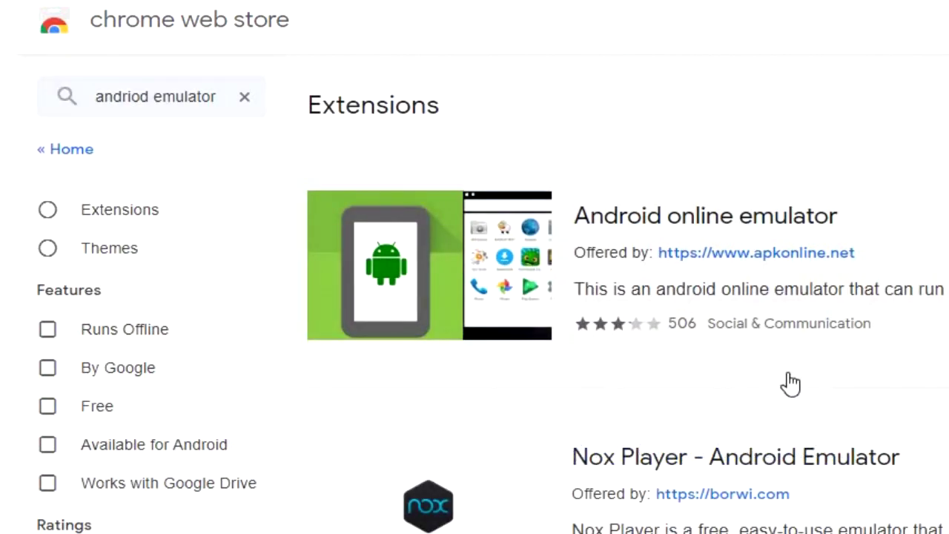
Scroll through the 'android emulator' extension search results in the Chrome Web Store.
{"action": "scroll", "coordinate": [790, 383], "scroll_direction": "down", "scroll_amount": 2}
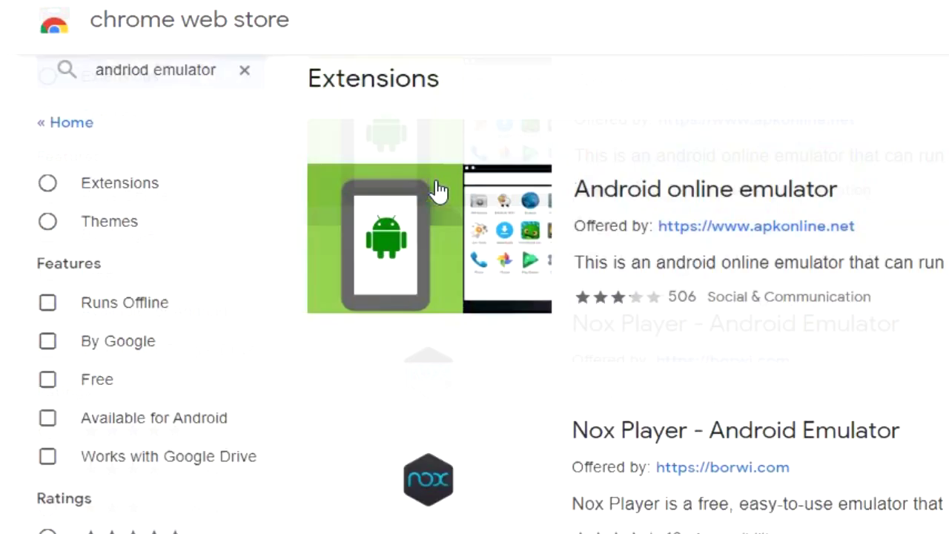
Open the Android online emulator extension page, browse its screenshots, and view its Reviews.
{"action": "scroll", "coordinate": [438, 185], "scroll_direction": "up", "scroll_amount": 2}
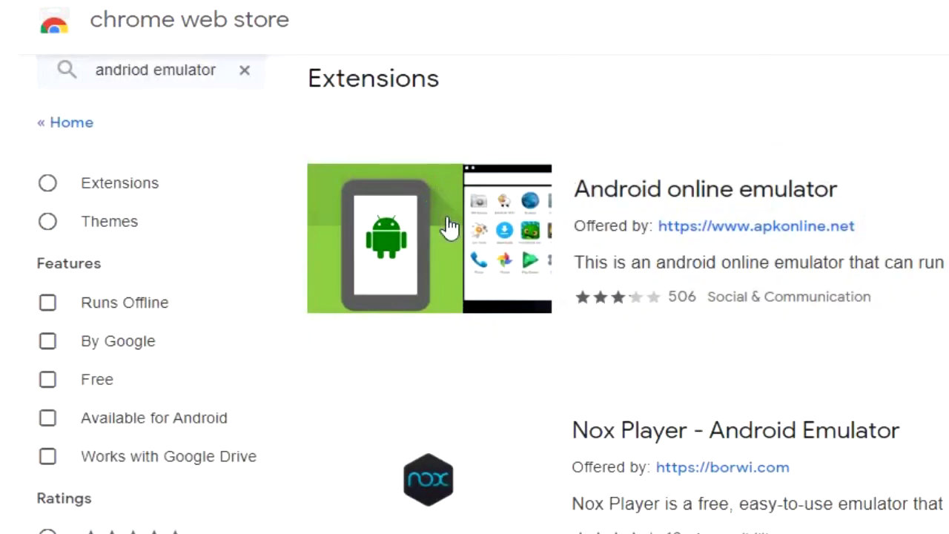
{"action": "scroll", "coordinate": [792, 382], "scroll_direction": "down", "scroll_amount": 2}
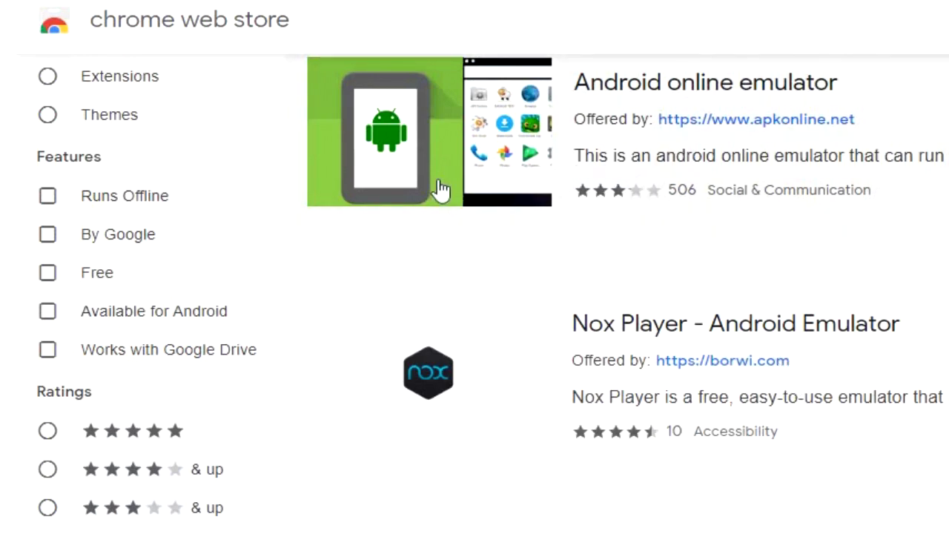
{"action": "scroll", "coordinate": [438, 190], "scroll_direction": "up", "scroll_amount": 2}
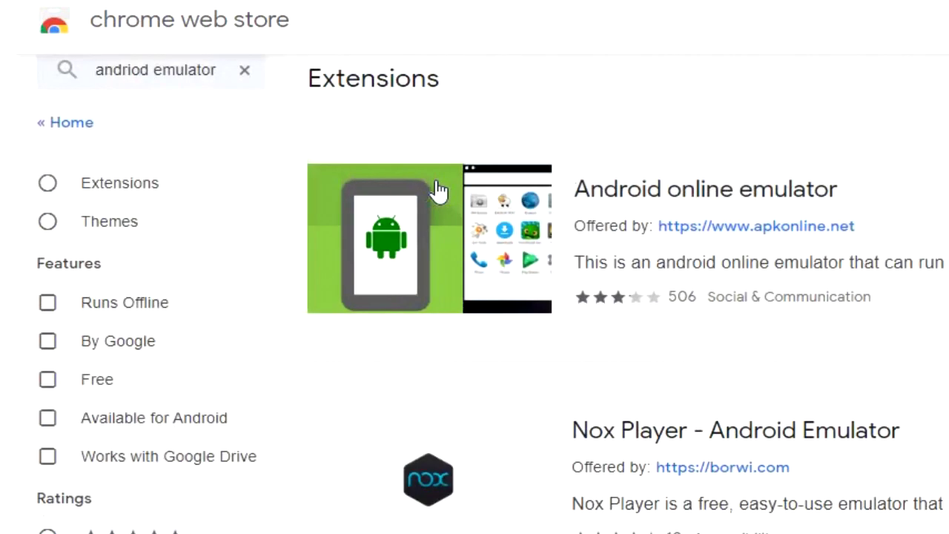
{"action": "left_click", "coordinate": [450, 227]}
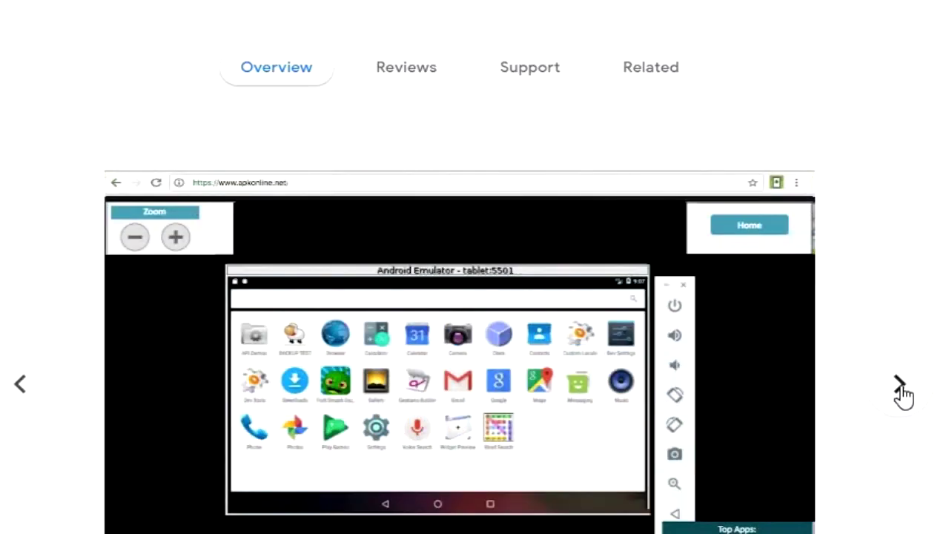
{"action": "left_click", "coordinate": [900, 385]}
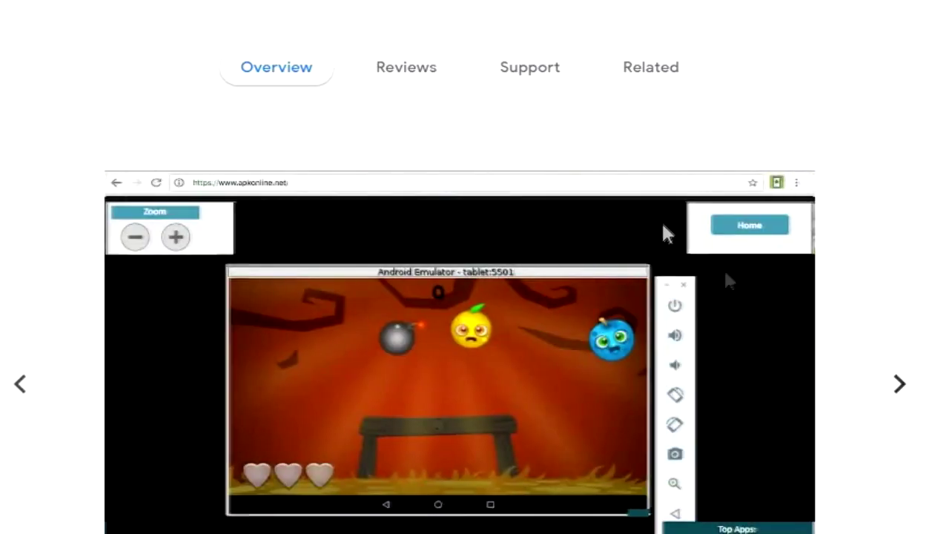
{"action": "left_click", "coordinate": [421, 68]}
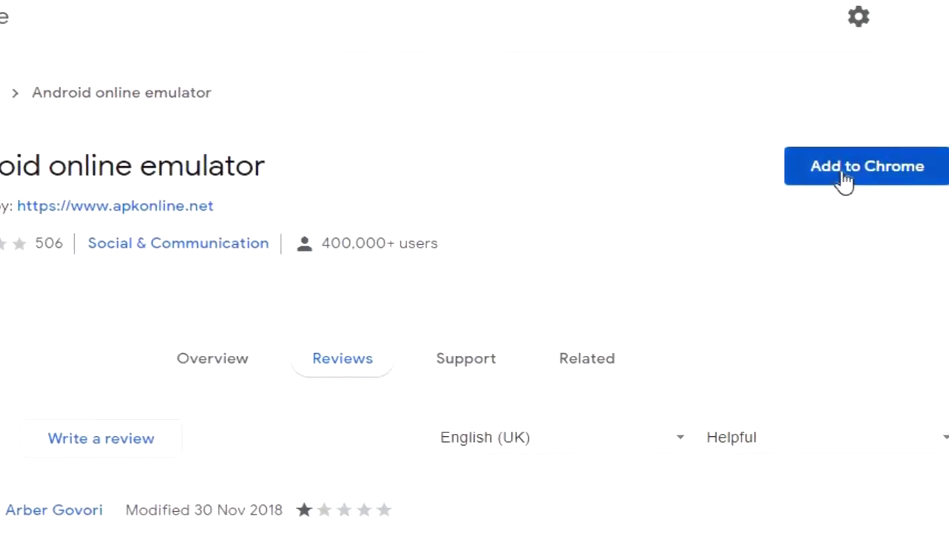
Add the Android online emulator extension to Chrome and dismiss the confirmation notice.
{"action": "left_click", "coordinate": [846, 178]}
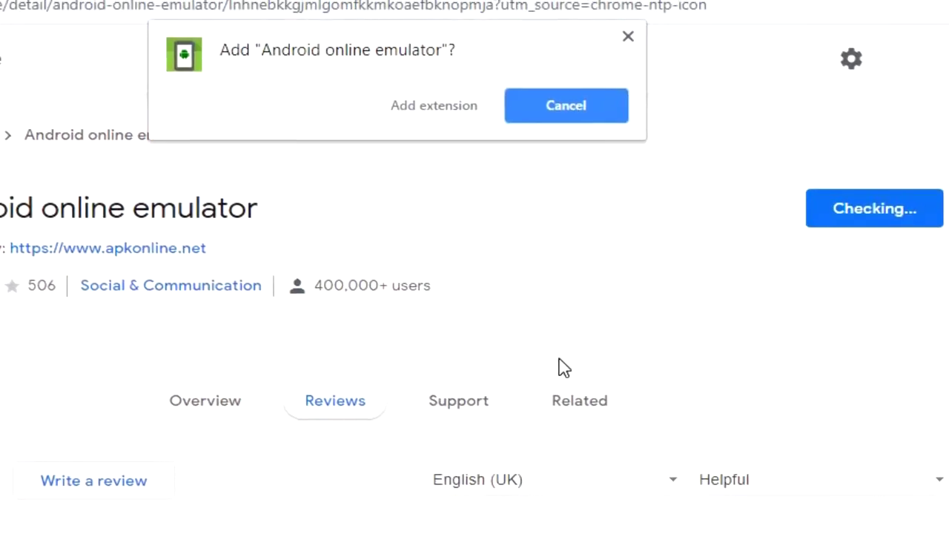
{"action": "left_click", "coordinate": [433, 105]}
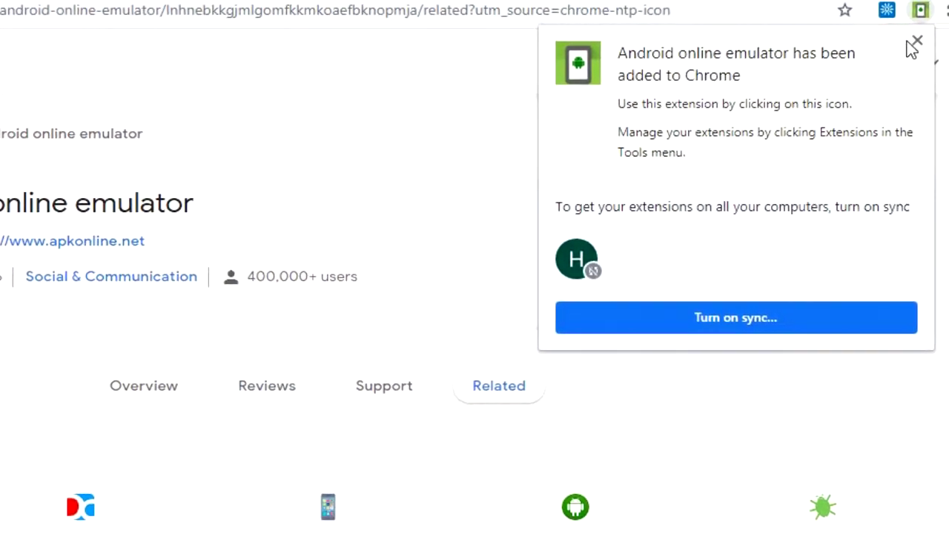
{"action": "left_click", "coordinate": [896, 37]}
Run Android online emulator from the toolbar extension icon and enter the started emulator.
{"action": "left_click", "coordinate": [899, 12]}
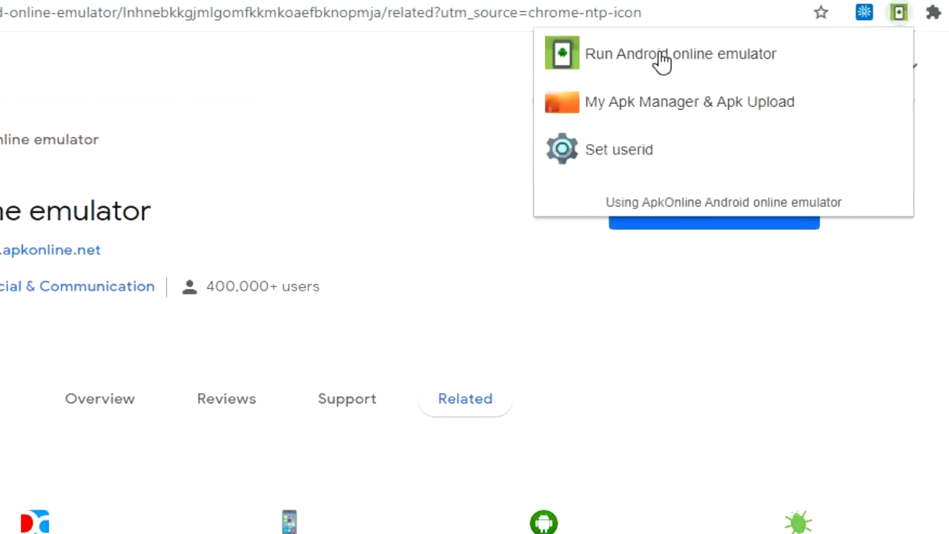
{"action": "left_click", "coordinate": [662, 55]}
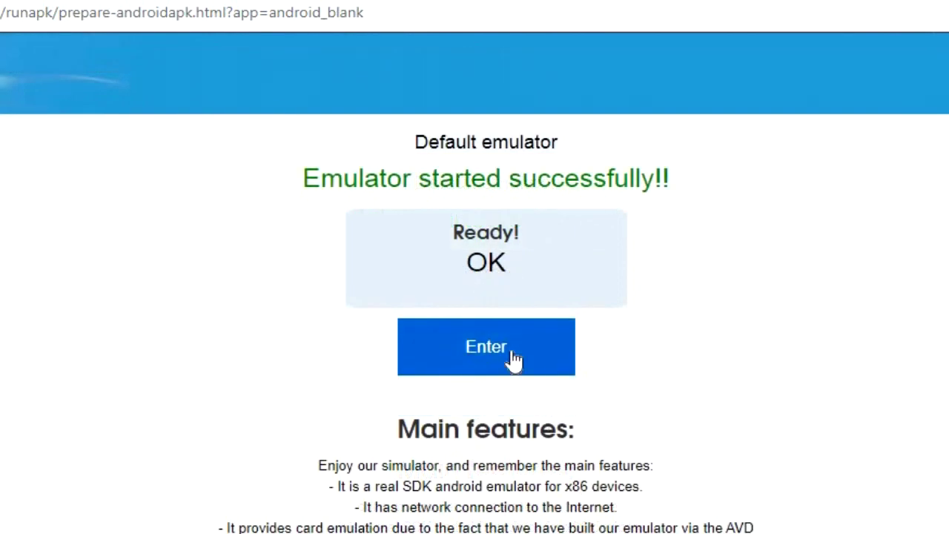
{"action": "left_click", "coordinate": [514, 360]}
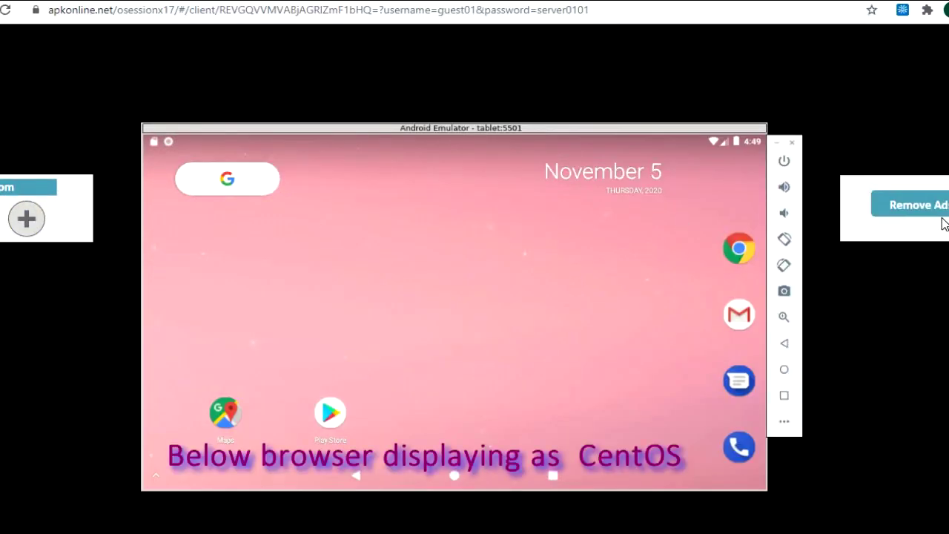
Enlarge the emulator display with Zoom + and start the Play Store app.
{"action": "left_click", "coordinate": [26, 220]}
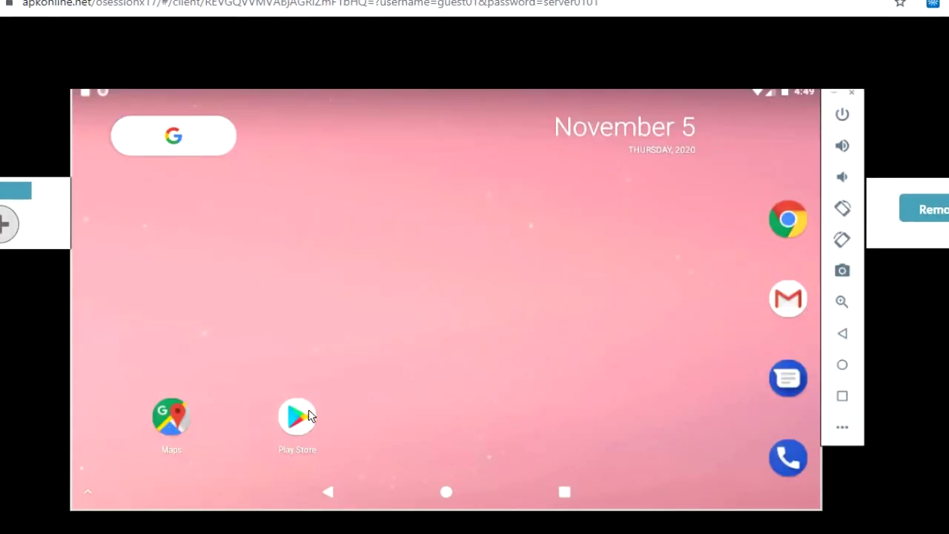
{"action": "left_click", "coordinate": [308, 416]}
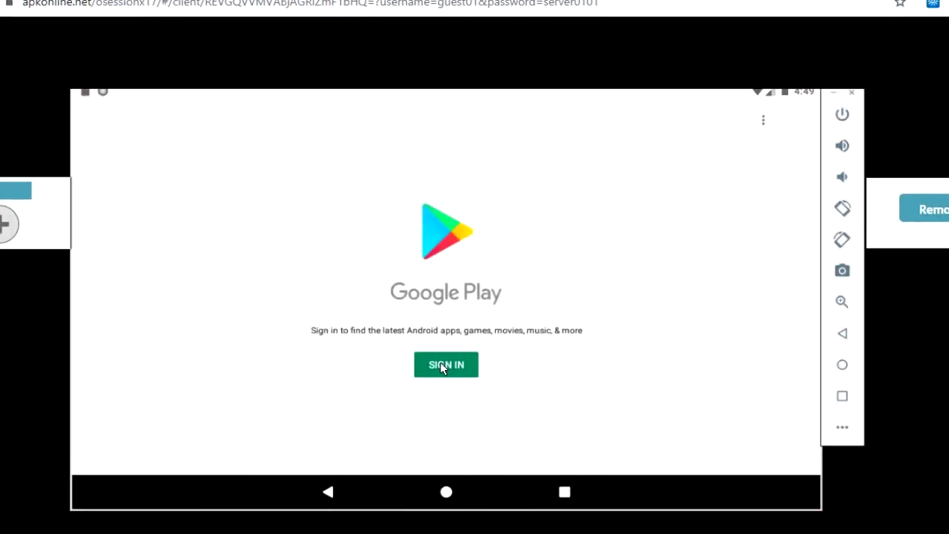
Sign in with the Google account email and password, accepting Google services to reach Google Play Games.
{"action": "left_click", "coordinate": [442, 368]}
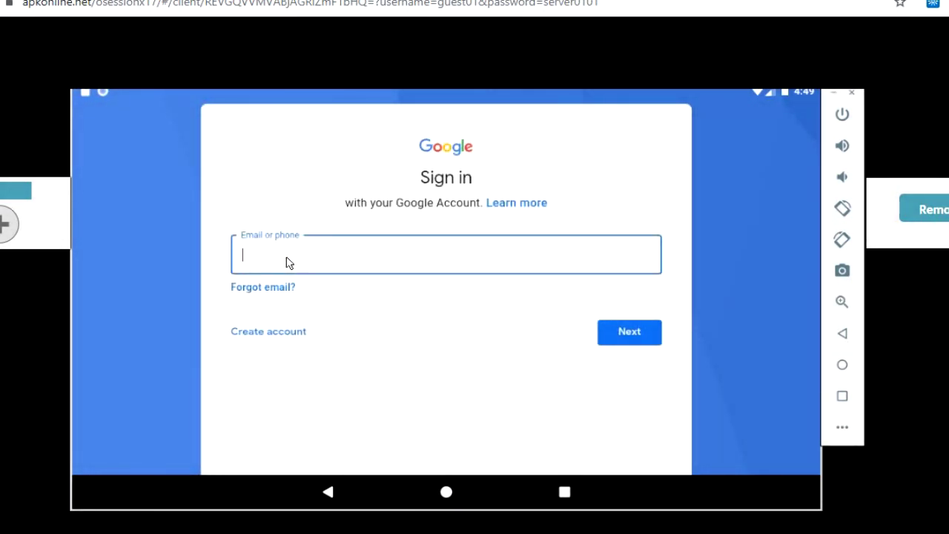
{"action": "left_click", "coordinate": [288, 264]}
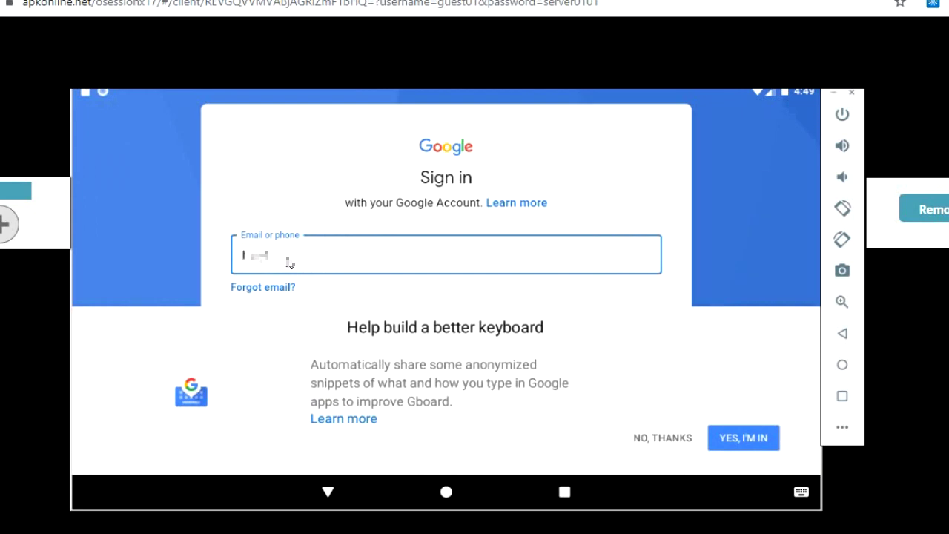
{"action": "left_click", "coordinate": [662, 438]}
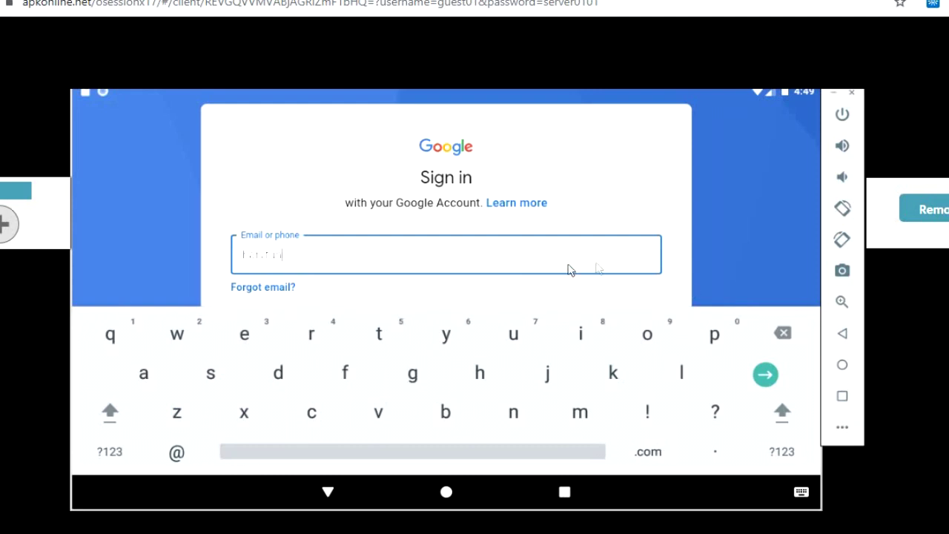
{"action": "key", "text": "Return"}
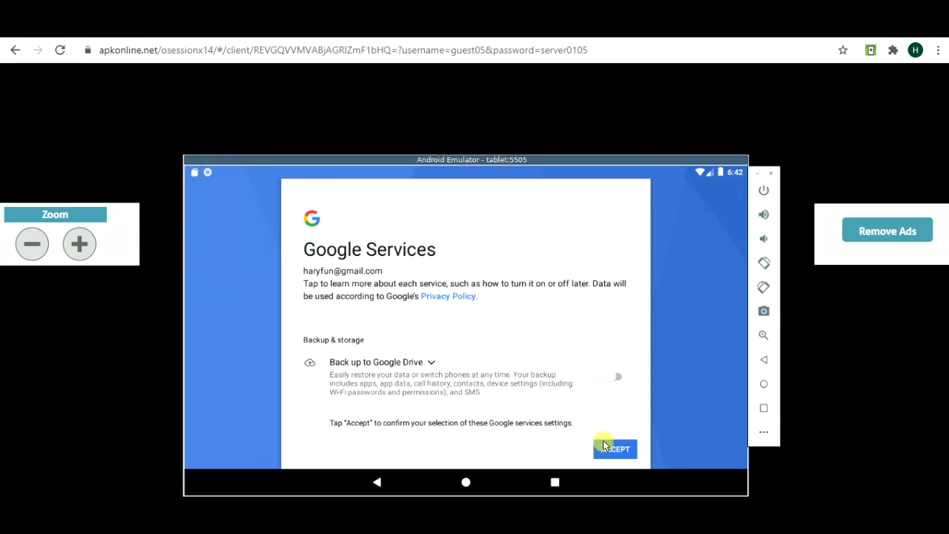
{"action": "left_click", "coordinate": [603, 445]}
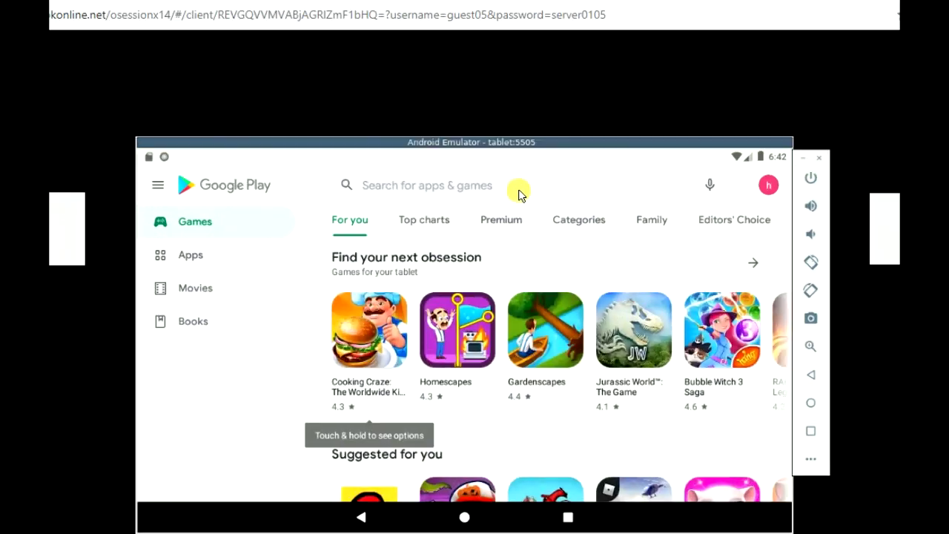
Search the Play Store for 'billiards' and install Billiard free.
{"action": "left_click", "coordinate": [526, 192]}
{"action": "type", "text": "billiards"}
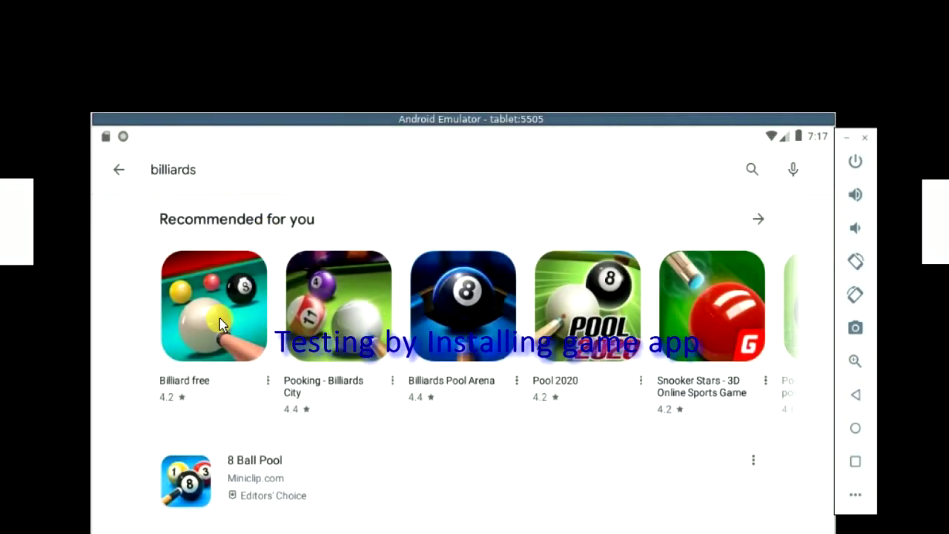
{"action": "left_click", "coordinate": [219, 318]}
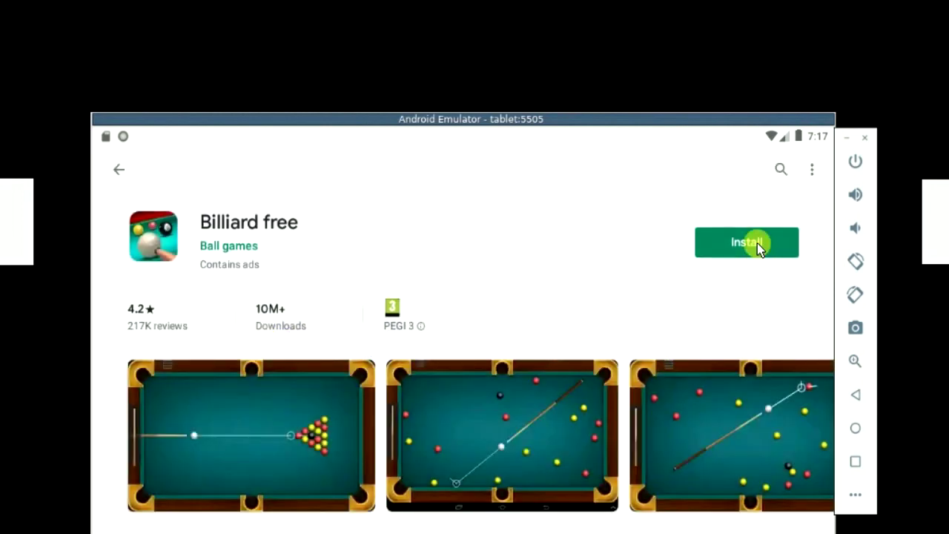
{"action": "left_click", "coordinate": [757, 243]}
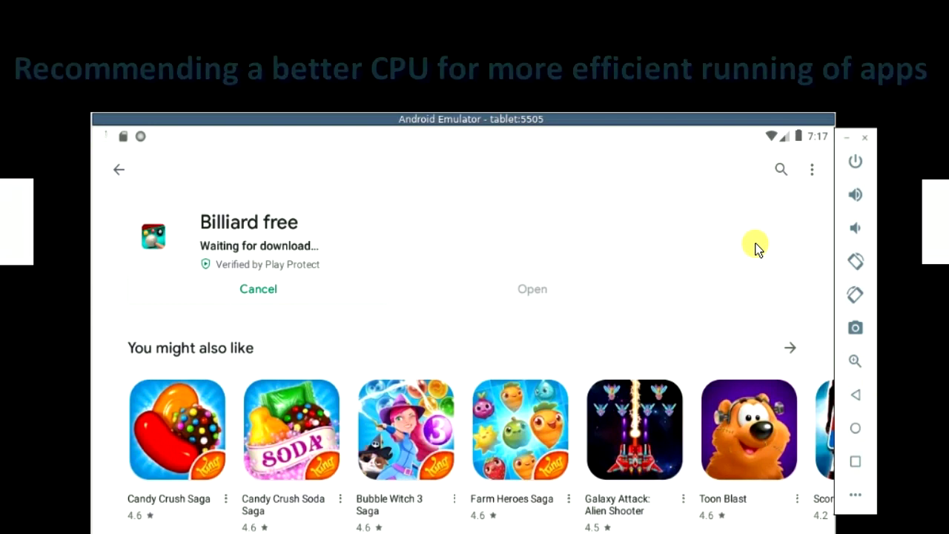
Launch Billiard free, start an Easy Human vs Computer game, and take a cue shot.
{"action": "left_click", "coordinate": [534, 290]}
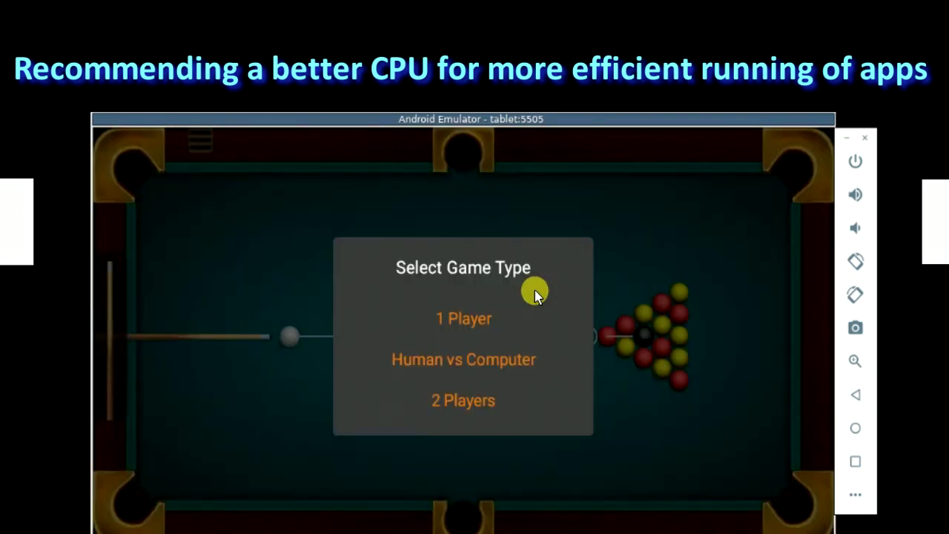
{"action": "left_click", "coordinate": [450, 363]}
{"action": "left_click", "coordinate": [457, 322]}
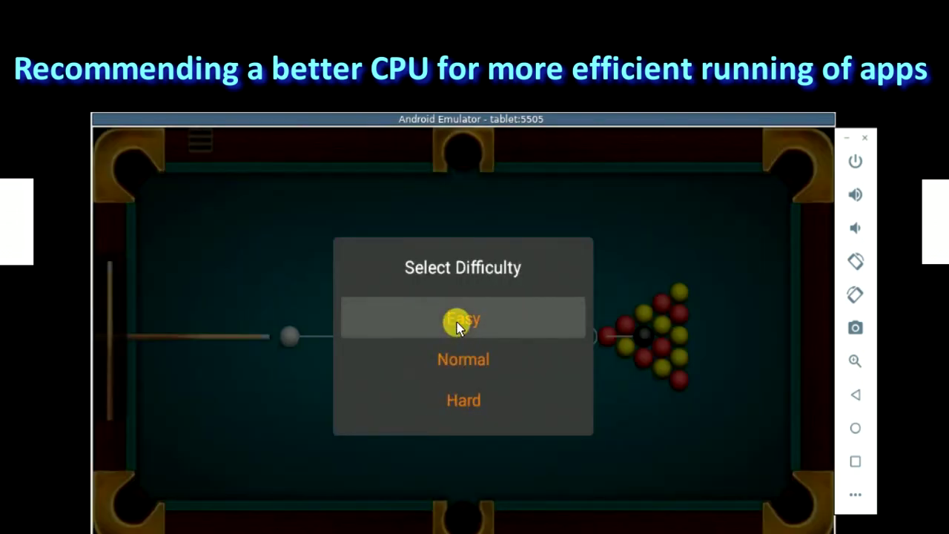
{"action": "left_click_drag", "start_coordinate": [112, 333], "coordinate": [108, 269]}
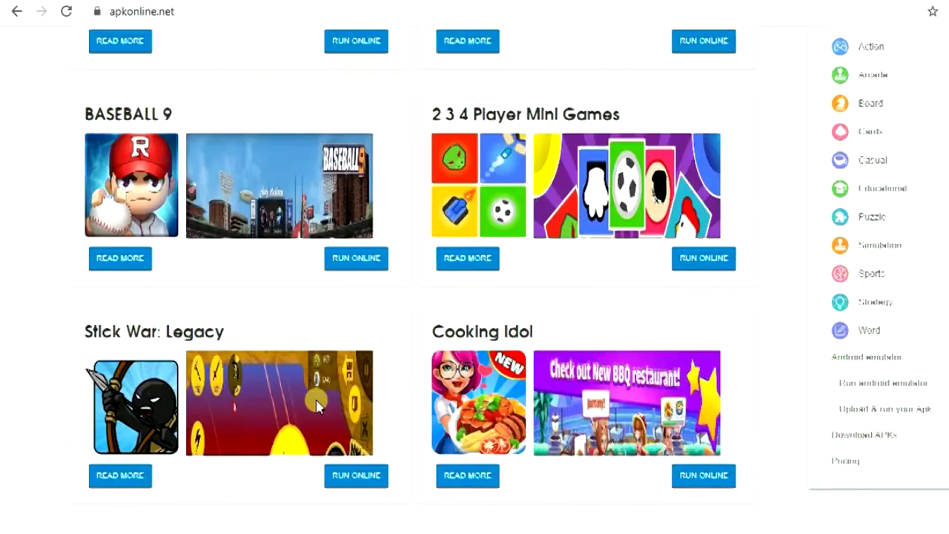
{"action": "scroll", "coordinate": [317, 405], "scroll_direction": "down", "scroll_amount": 1}
Scroll the apkonline.net apps listing down to WhatsApp and run it online.
{"action": "scroll", "coordinate": [317, 401], "scroll_direction": "down", "scroll_amount": 3}
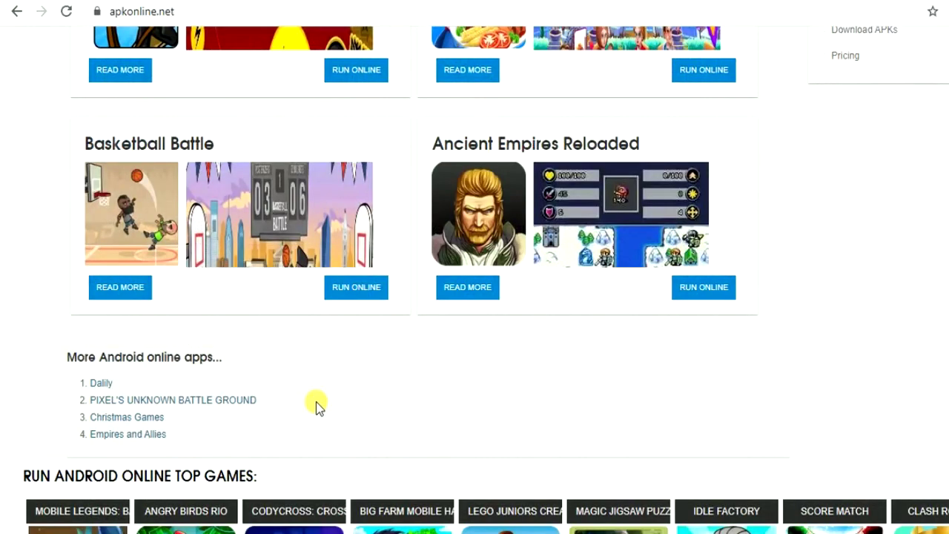
{"action": "scroll", "coordinate": [315, 400], "scroll_direction": "down", "scroll_amount": 3}
{"action": "scroll", "coordinate": [317, 404], "scroll_direction": "down", "scroll_amount": 2}
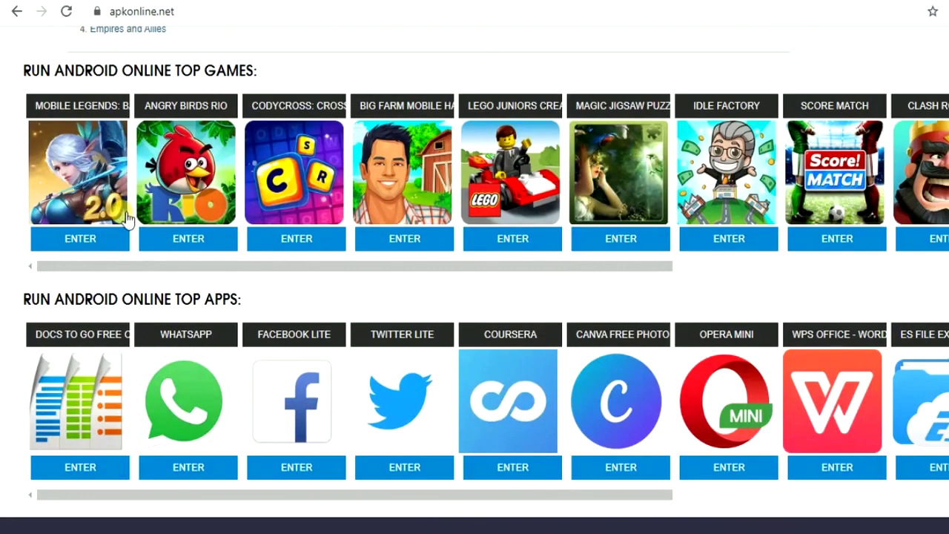
{"action": "scroll", "coordinate": [242, 291], "scroll_direction": "down", "scroll_amount": 1}
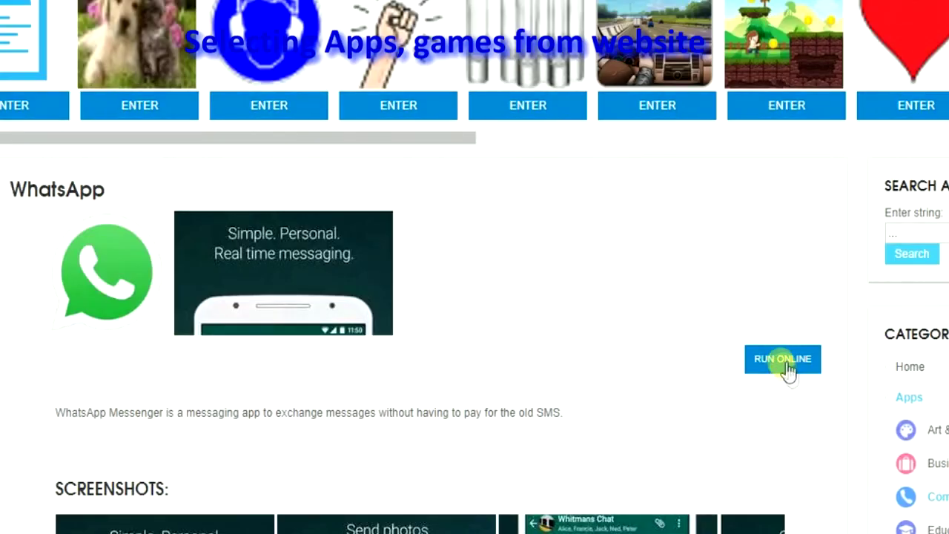
{"action": "left_click", "coordinate": [786, 363]}
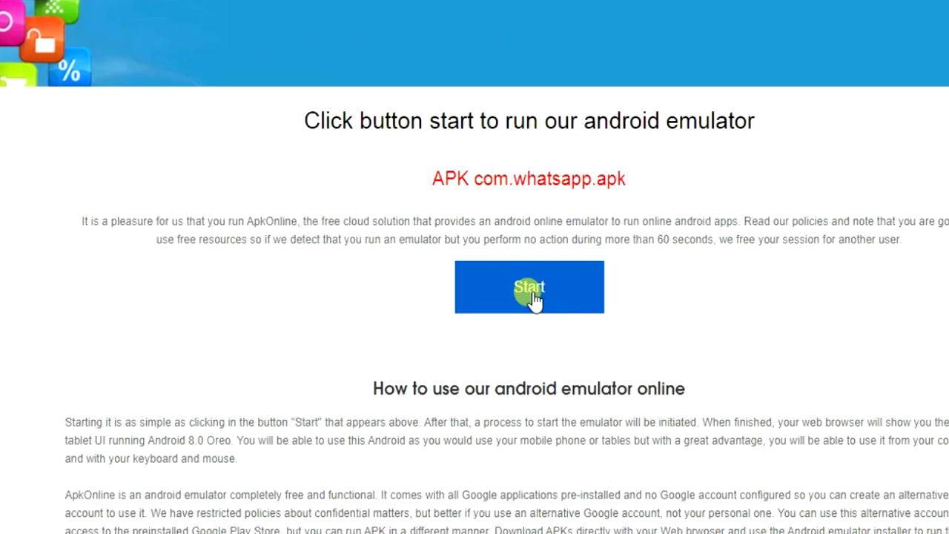
Boot the emulator for WhatsApp, dismiss the custom ROM alert, and agree to WhatsApp's terms.
{"action": "left_click", "coordinate": [531, 293]}
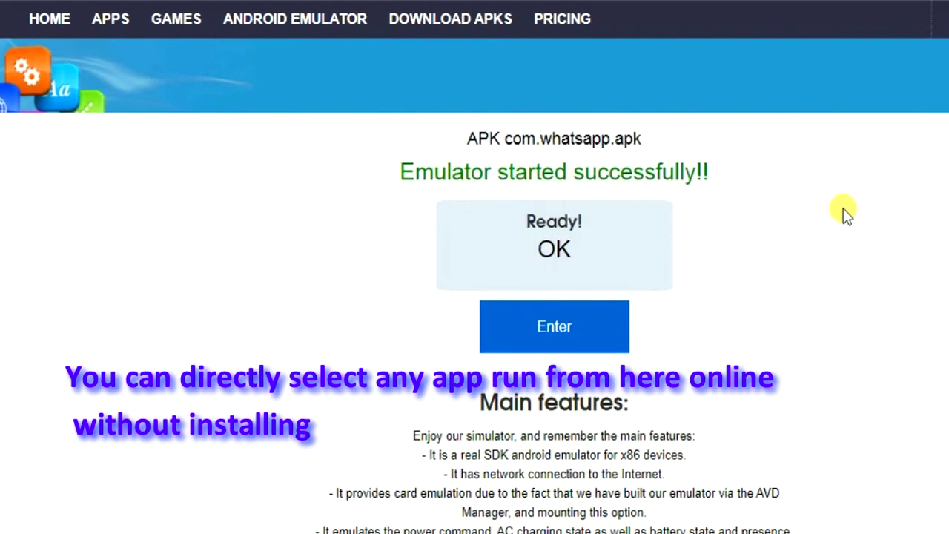
{"action": "left_click", "coordinate": [574, 326]}
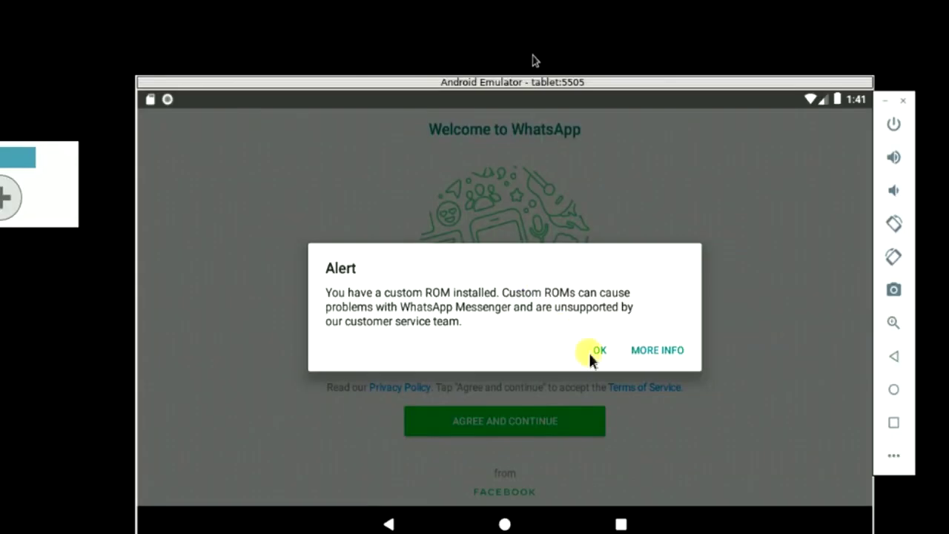
{"action": "left_click", "coordinate": [599, 352]}
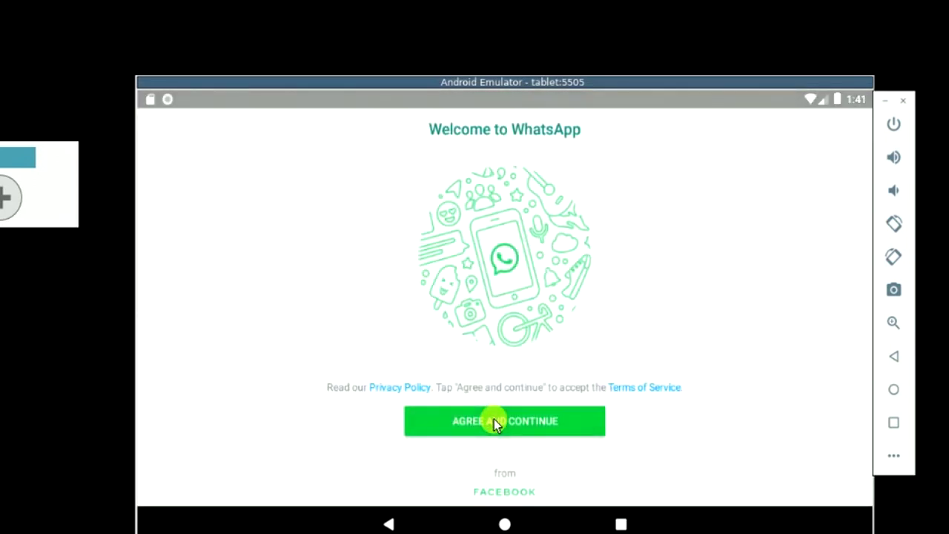
{"action": "left_click", "coordinate": [495, 418]}
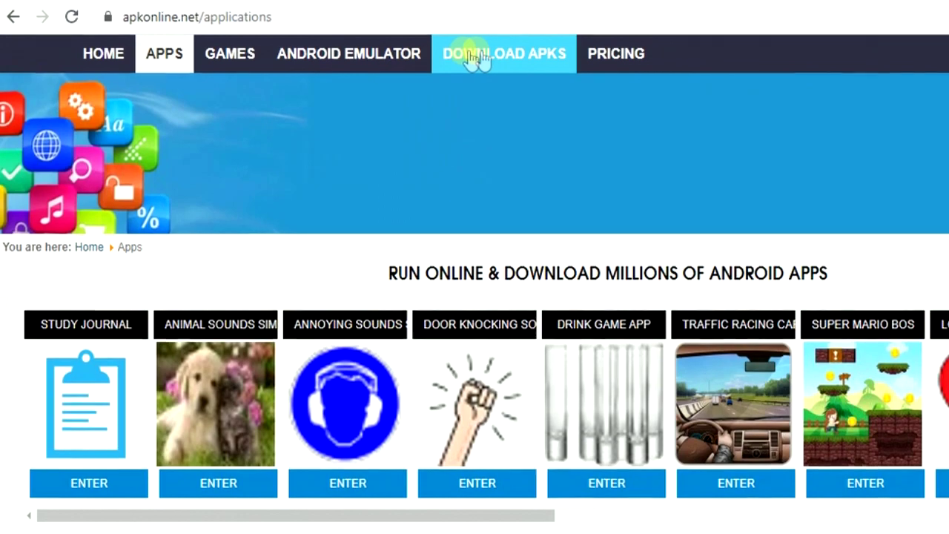
Go from Download APKs to My Apk Manager and bring up the APK upload form.
{"action": "left_click", "coordinate": [497, 57]}
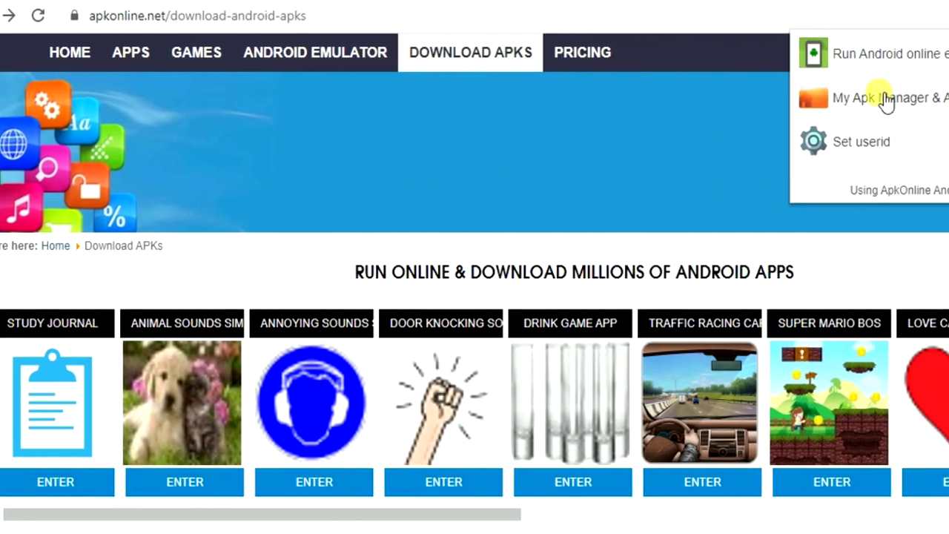
{"action": "left_click", "coordinate": [838, 97]}
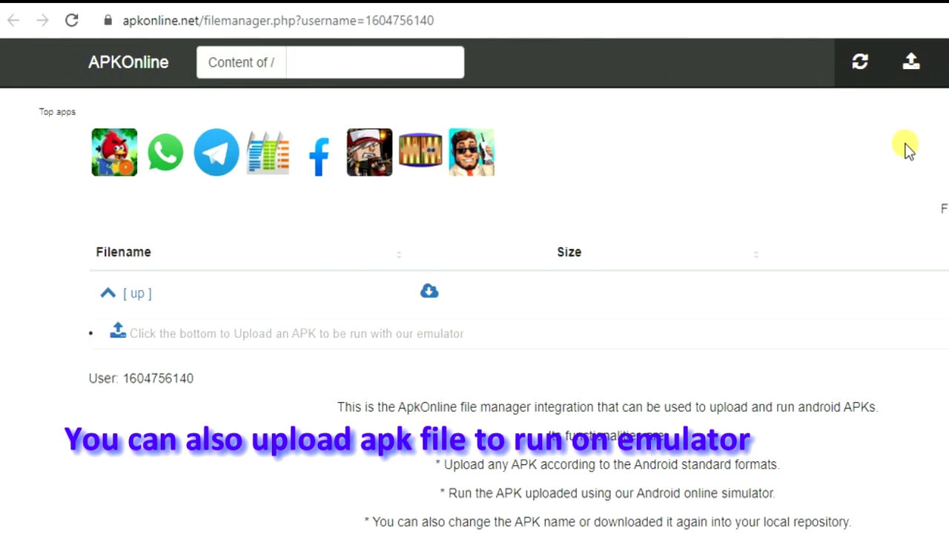
{"action": "left_click", "coordinate": [118, 335]}
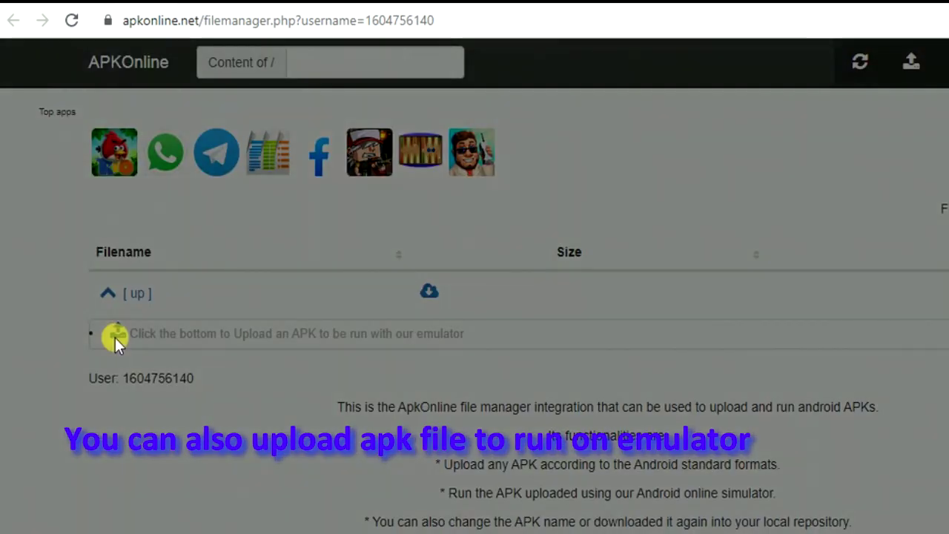